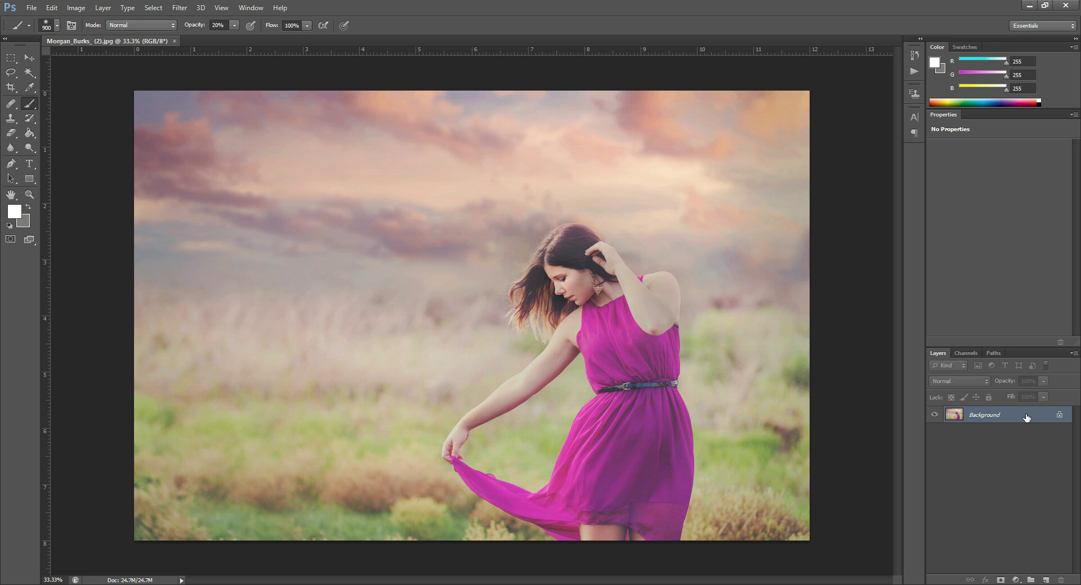
# Duplicate the Background layer to create a Background copy layer above it
pyautogui.moveTo(1026, 417); pyautogui.dragTo(1046, 580)
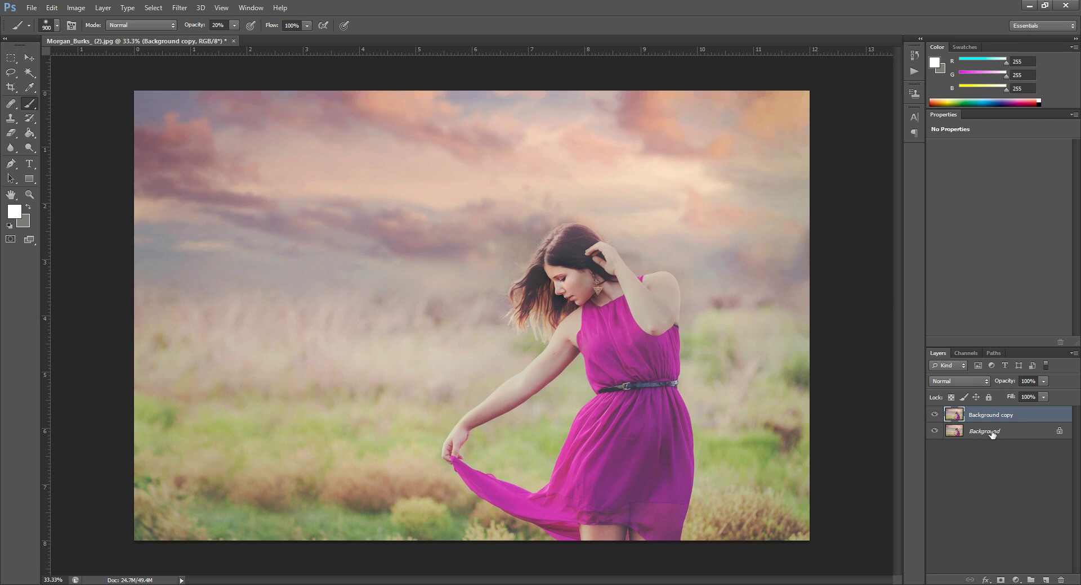
# Open Filter > Liquify on the Background copy and zoom the preview in on the woman
pyautogui.click(181, 8)
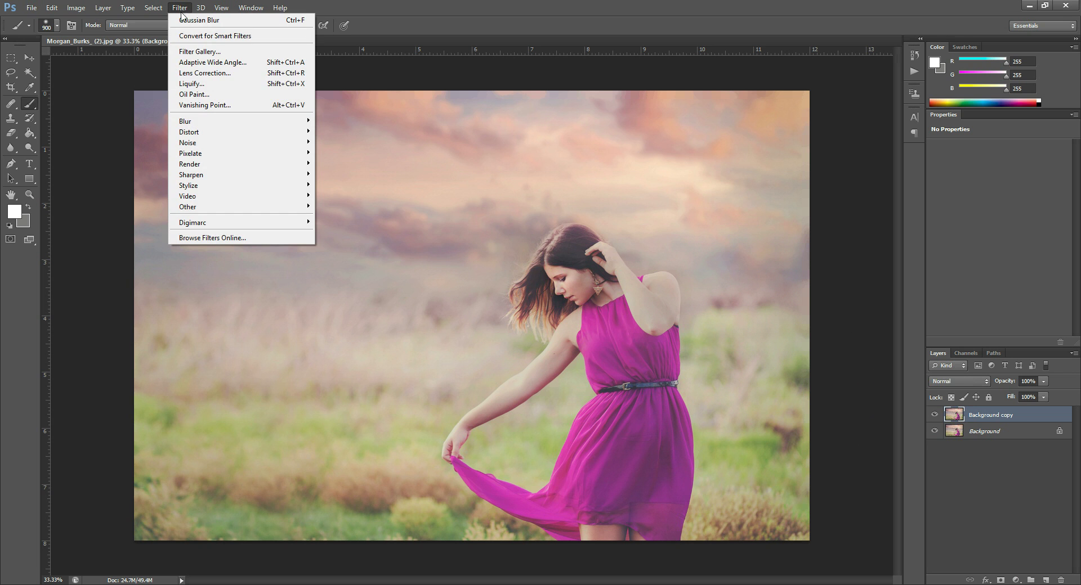
pyautogui.click(191, 91)
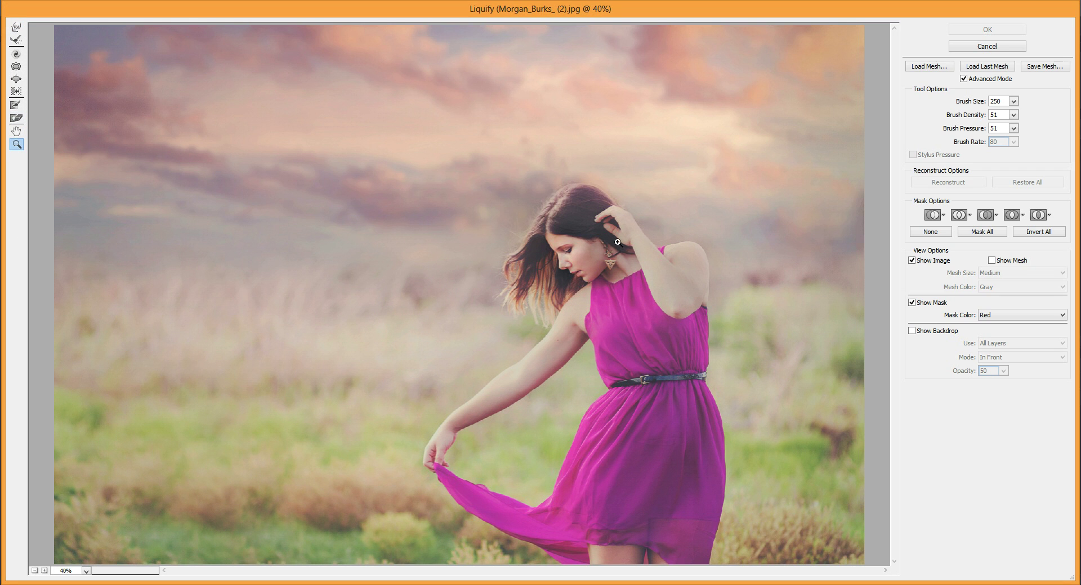
pyautogui.click(559, 248)
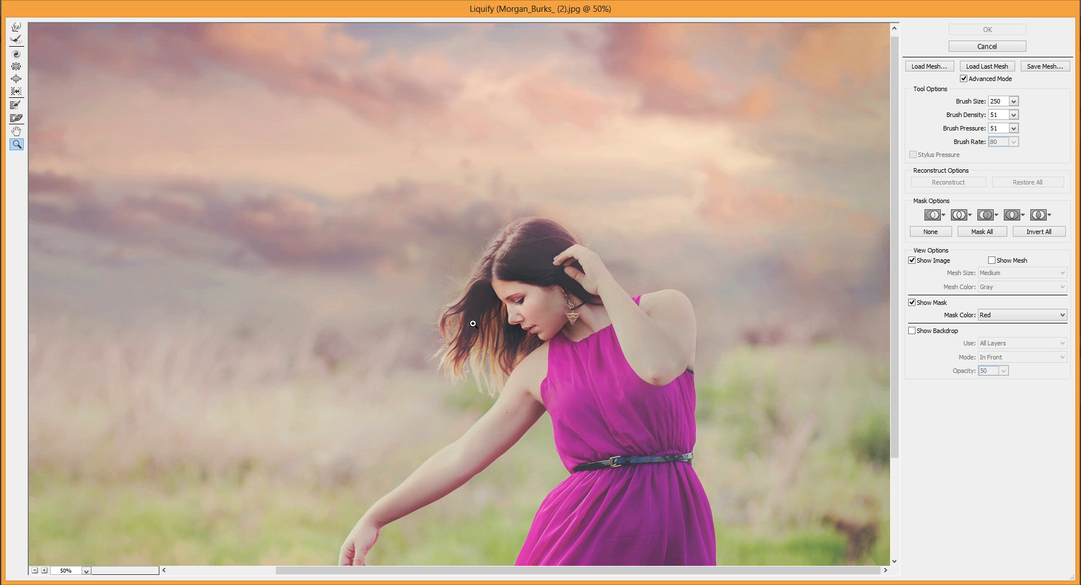
pyautogui.scroll(-3, 471, 327)
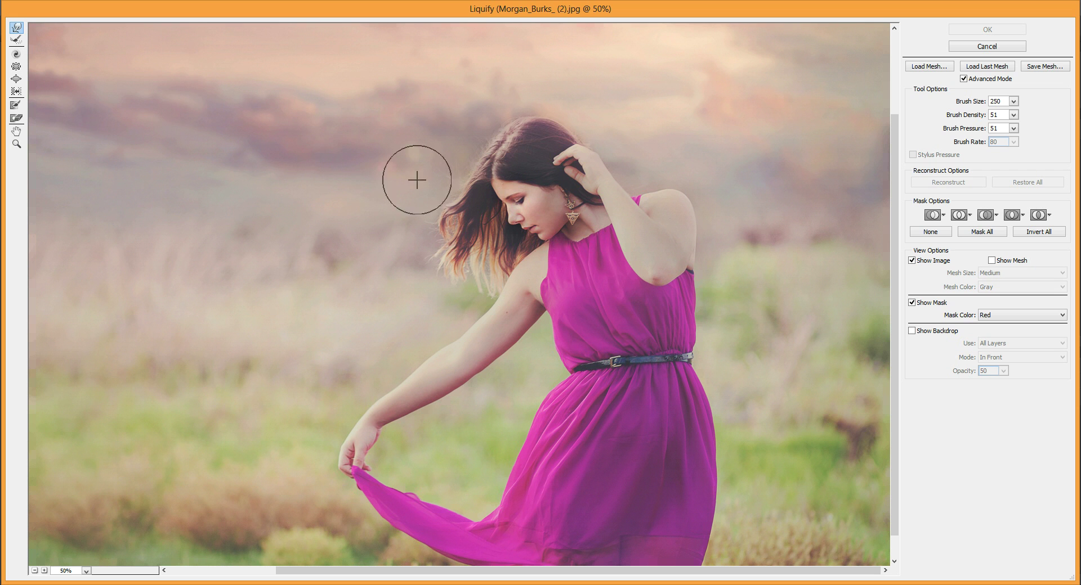
# With a 250 warp brush, push the top of her head, hair ends and upper arm
pyautogui.press(']')
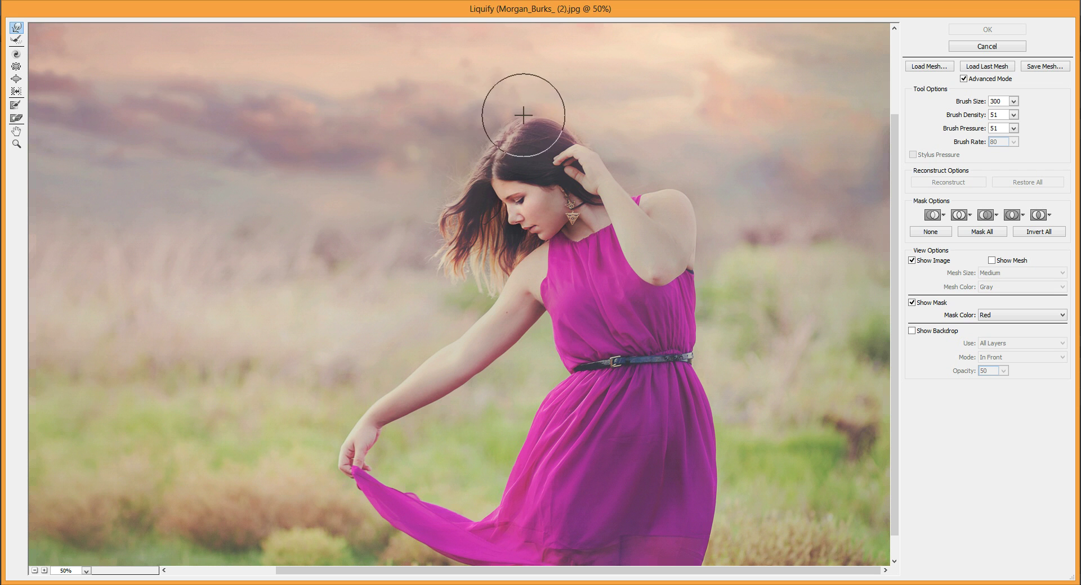
pyautogui.press('[')
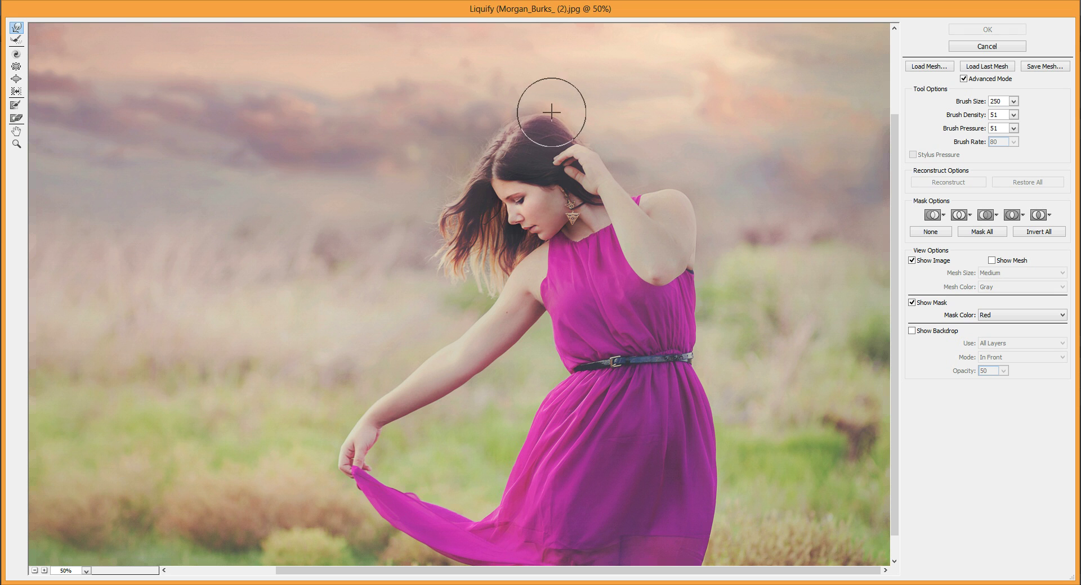
pyautogui.moveTo(552, 113)
pyautogui.mouseDown()
pyautogui.moveTo(586, 124)
pyautogui.moveTo(530, 108)
pyautogui.mouseUp()
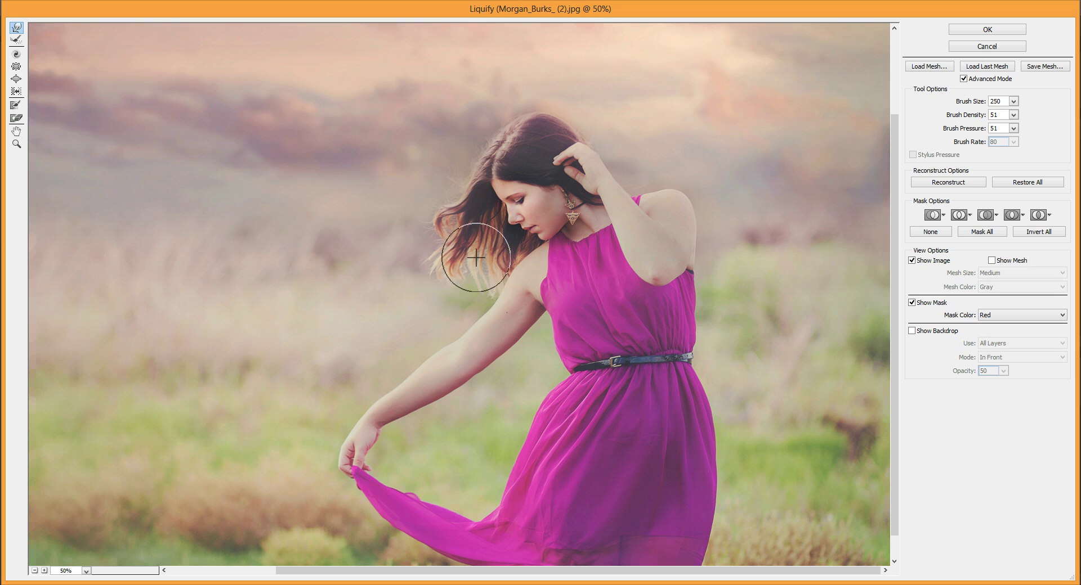
pyautogui.moveTo(474, 258); pyautogui.dragTo(498, 259)
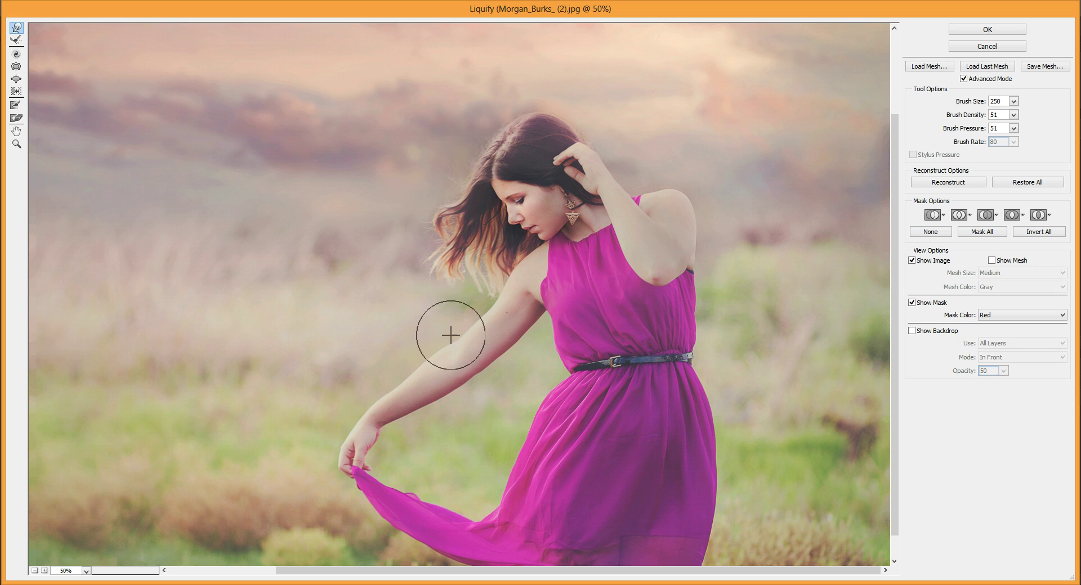
pyautogui.moveTo(468, 327)
pyautogui.mouseDown()
pyautogui.moveTo(458, 299)
pyautogui.moveTo(488, 306)
pyautogui.mouseUp()
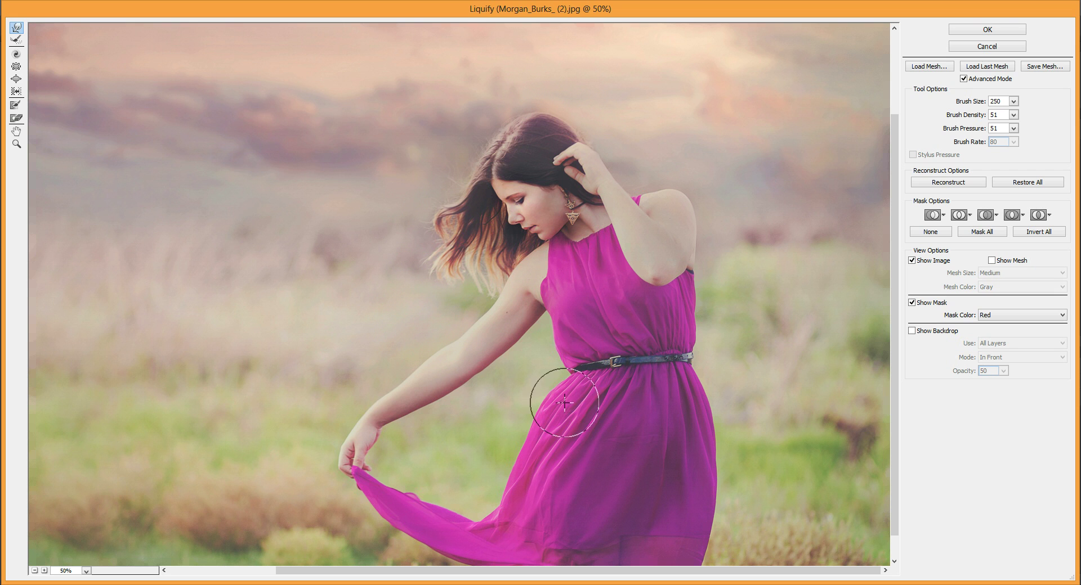
# Push the dress's left waist edge inward, then set the warp brush size to 300
pyautogui.moveTo(535, 405)
pyautogui.mouseDown()
pyautogui.moveTo(535, 386)
pyautogui.moveTo(540, 400)
pyautogui.mouseUp()
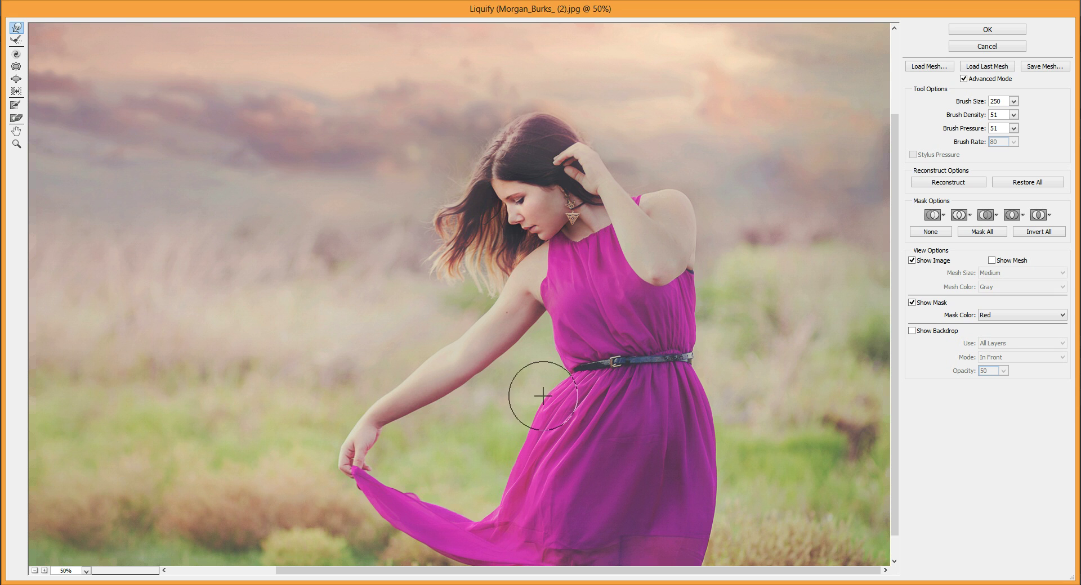
pyautogui.moveTo(543, 394)
pyautogui.mouseDown()
pyautogui.moveTo(526, 405)
pyautogui.moveTo(504, 482)
pyautogui.mouseUp()
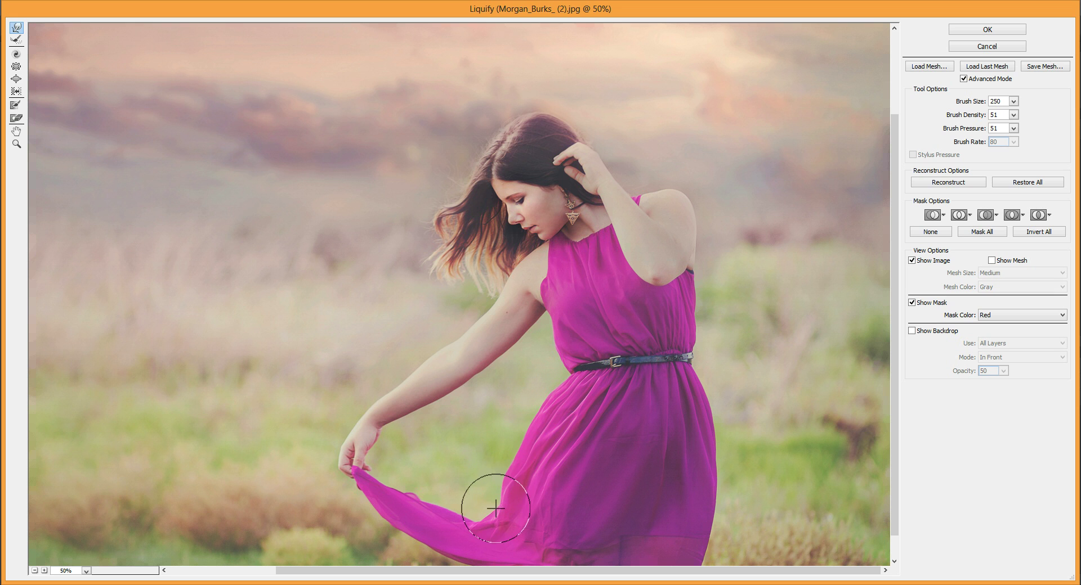
pyautogui.press(']')
pyautogui.press(']')
pyautogui.press(']')
pyautogui.press(']')
pyautogui.press(']')
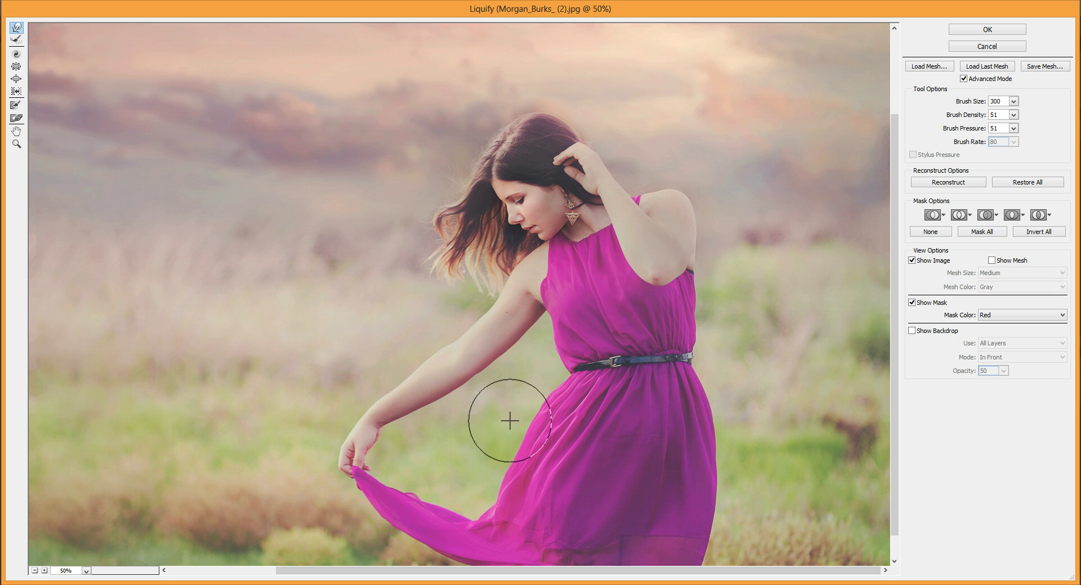
pyautogui.press(']')
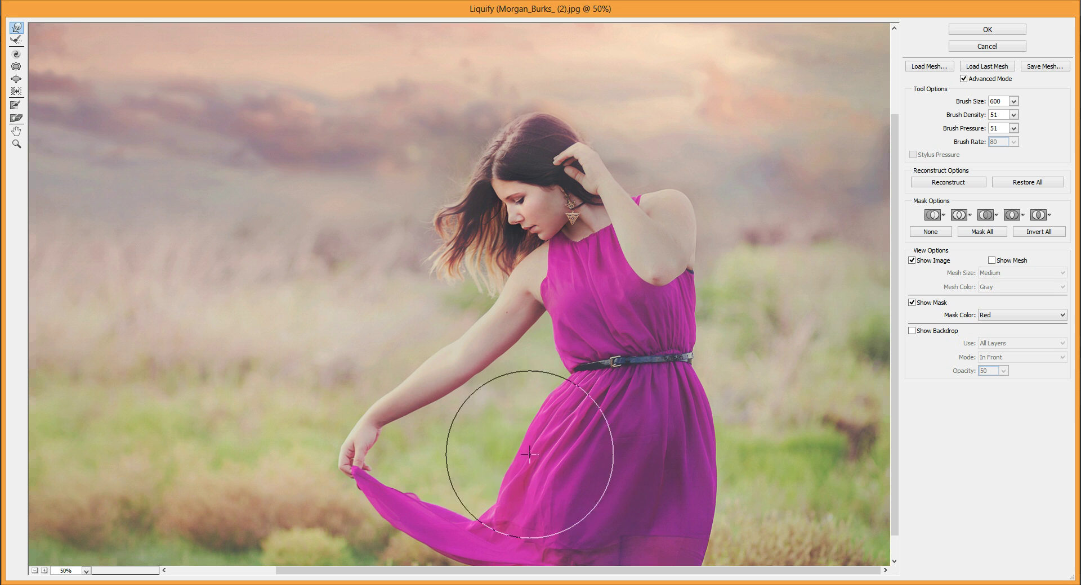
pyautogui.press('[')
pyautogui.press('[')
pyautogui.press('[')
pyautogui.press('[')
pyautogui.press('[')
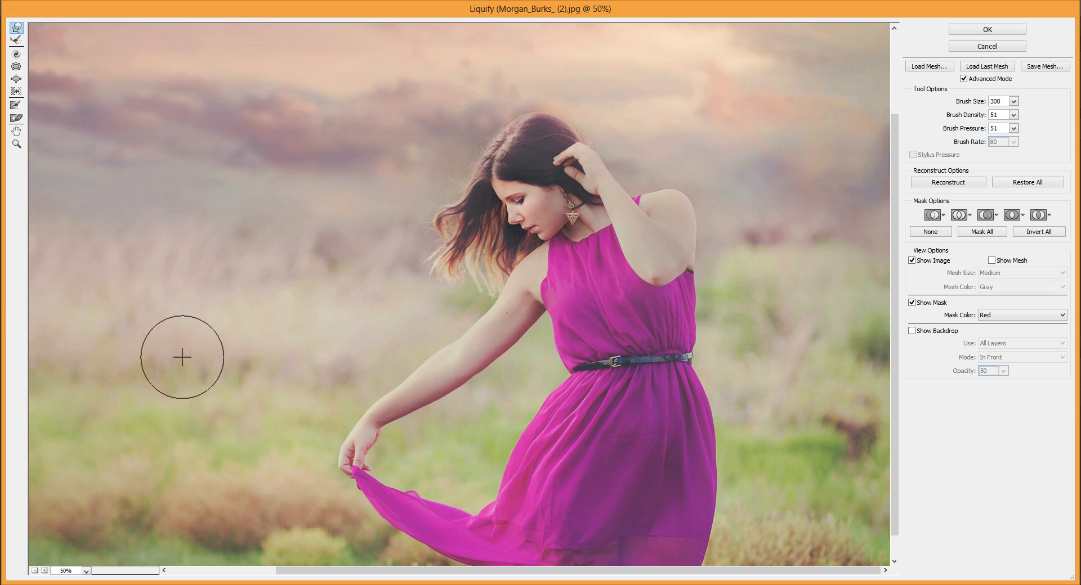
# Raise the Liquify brush size from 300 to 1000
pyautogui.press(']')
pyautogui.press(']')
pyautogui.press(']')
pyautogui.press(']')
pyautogui.press(']')
pyautogui.press(']')
pyautogui.press(']')
pyautogui.press(']')
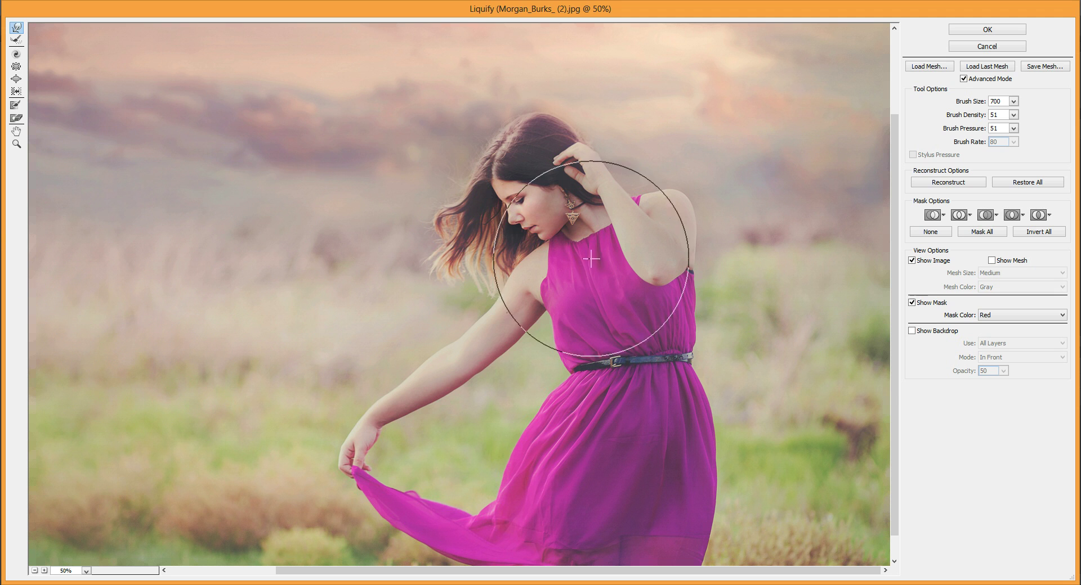
pyautogui.press(']')
pyautogui.press(']')
pyautogui.press(']')
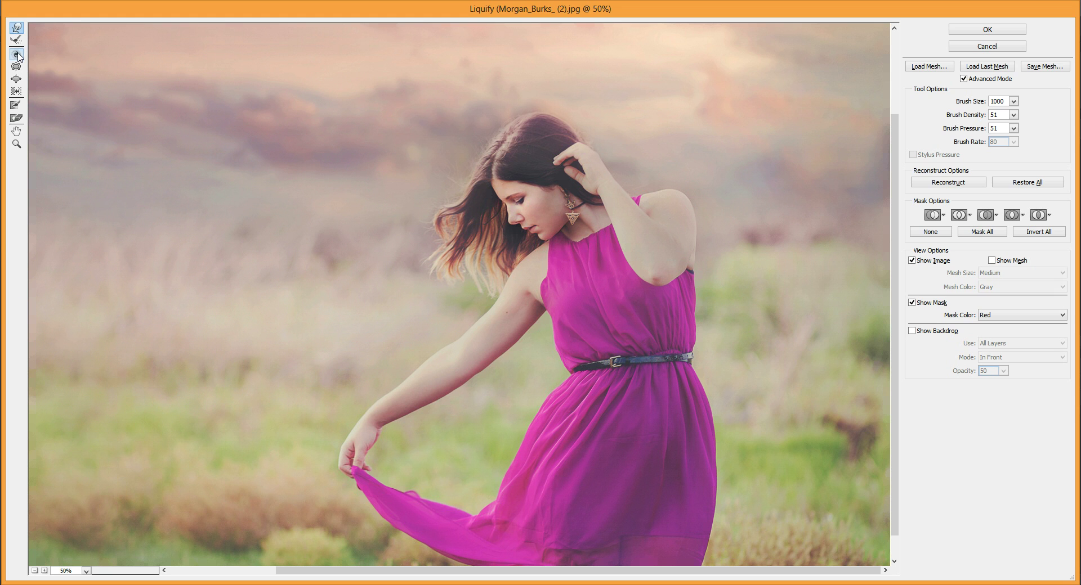
# Select the Bloat tool and settle the Liquify brush size at 600
pyautogui.click(16, 79)
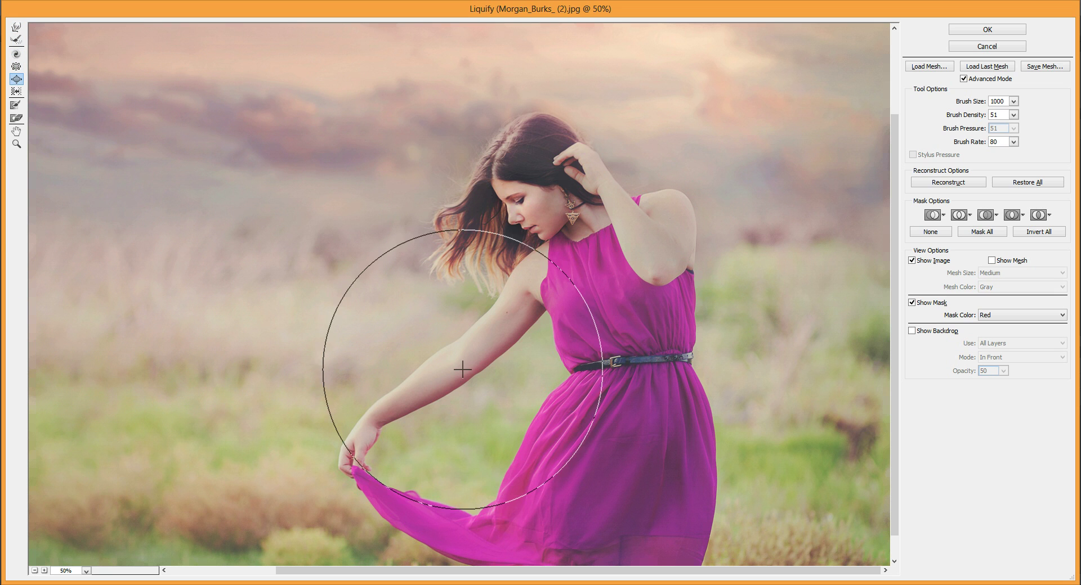
pyautogui.press('[')
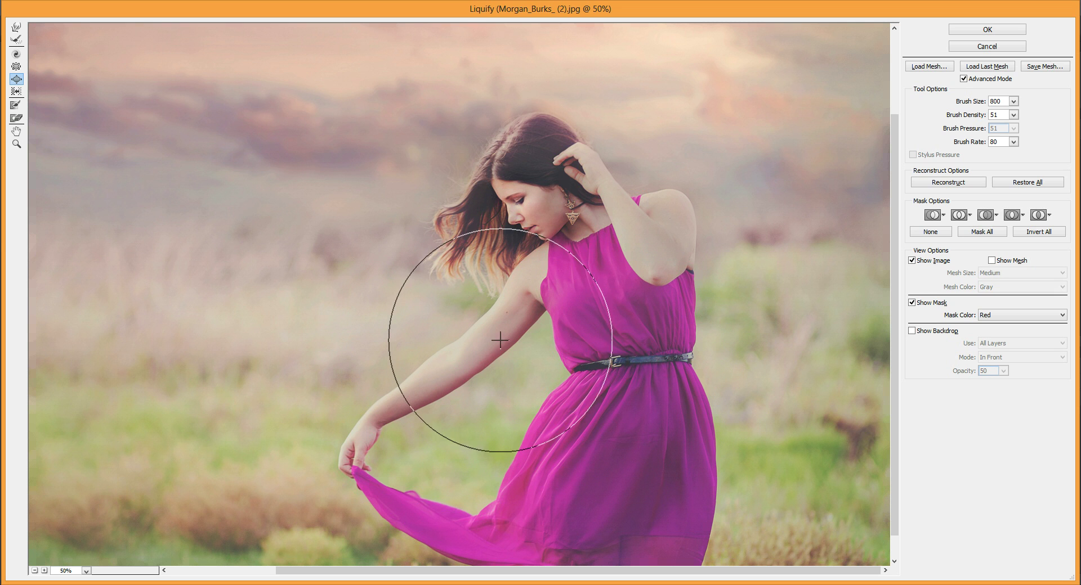
pyautogui.press('[')
pyautogui.press('[')
pyautogui.press('[')
pyautogui.press('[')
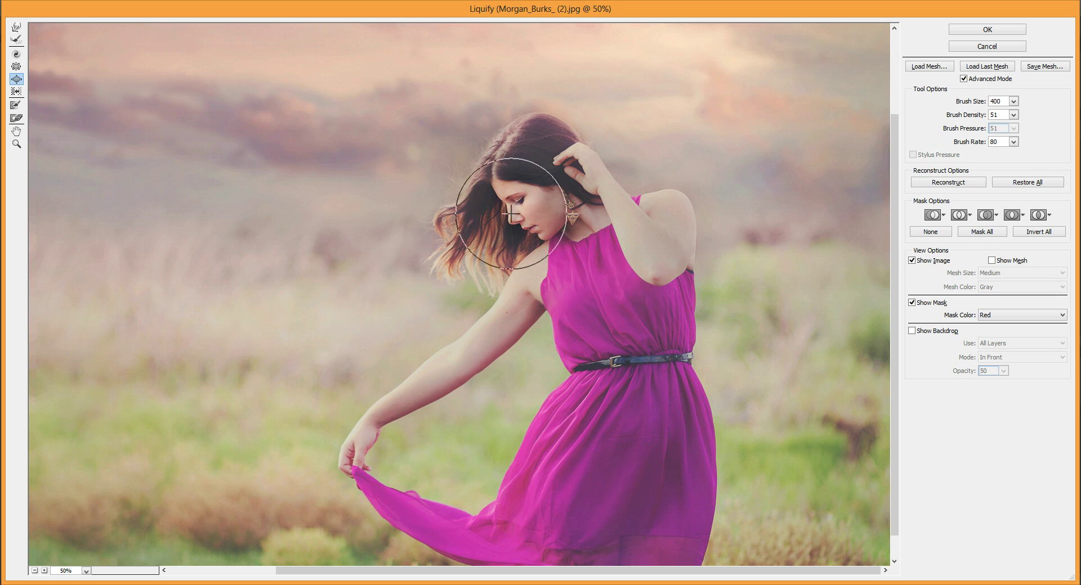
pyautogui.press(']')
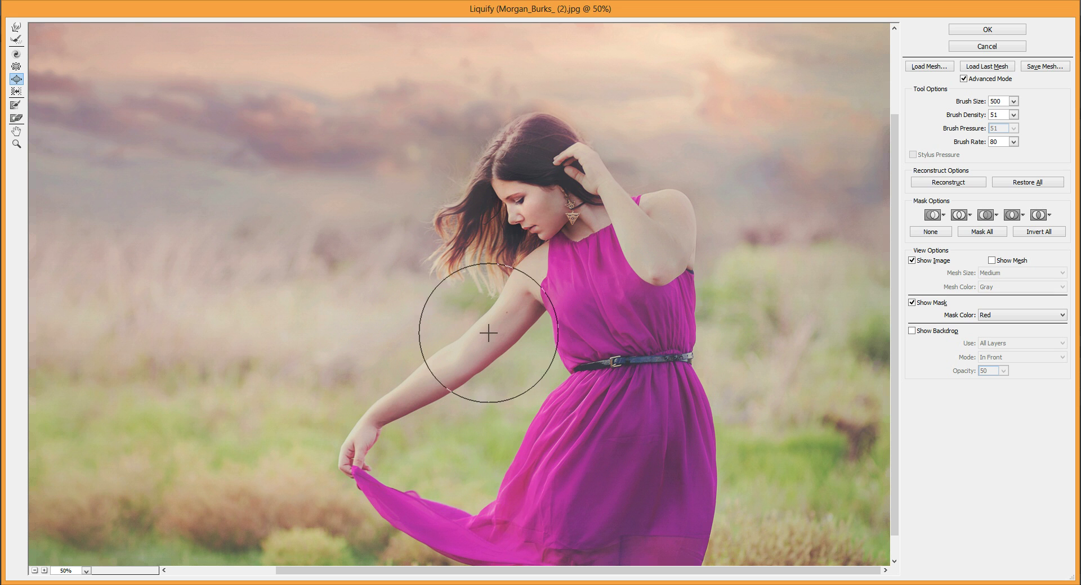
pyautogui.press(']')
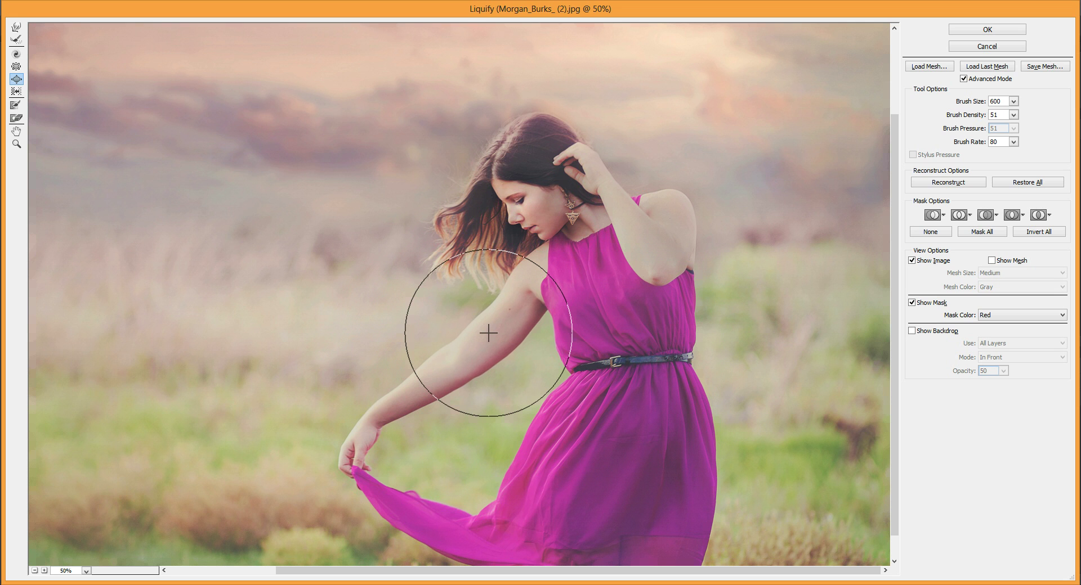
pyautogui.hotkey('alt', 'space')
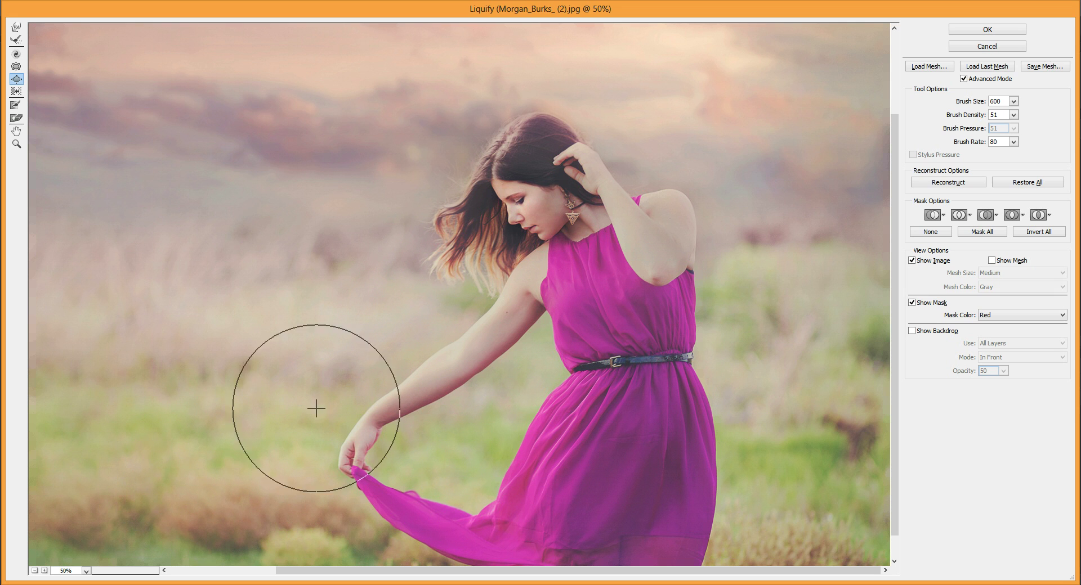
pyautogui.press('[')
pyautogui.press(']')
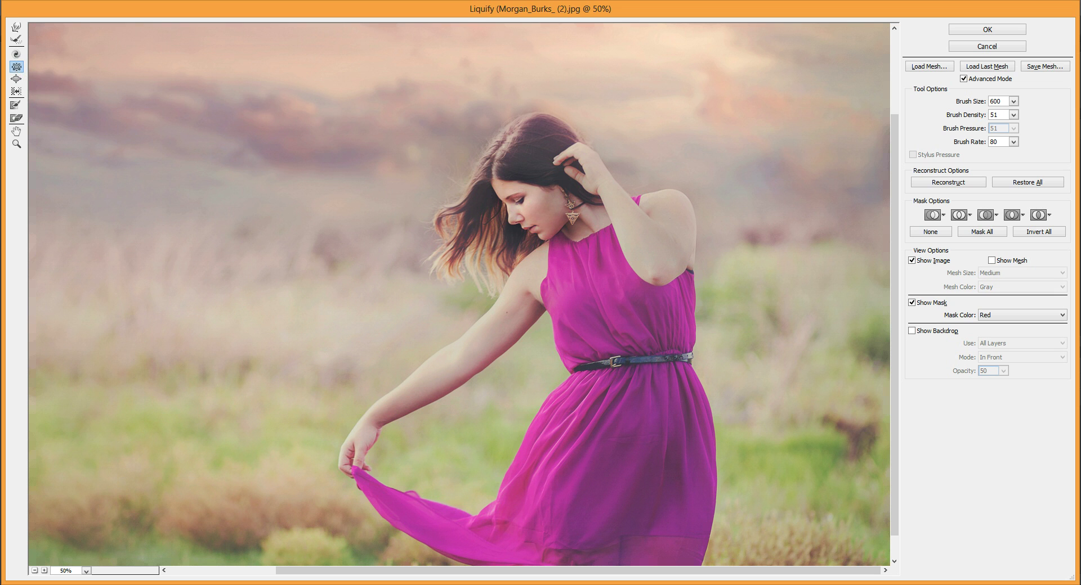
pyautogui.press(']')
pyautogui.press(']')
pyautogui.press(']')
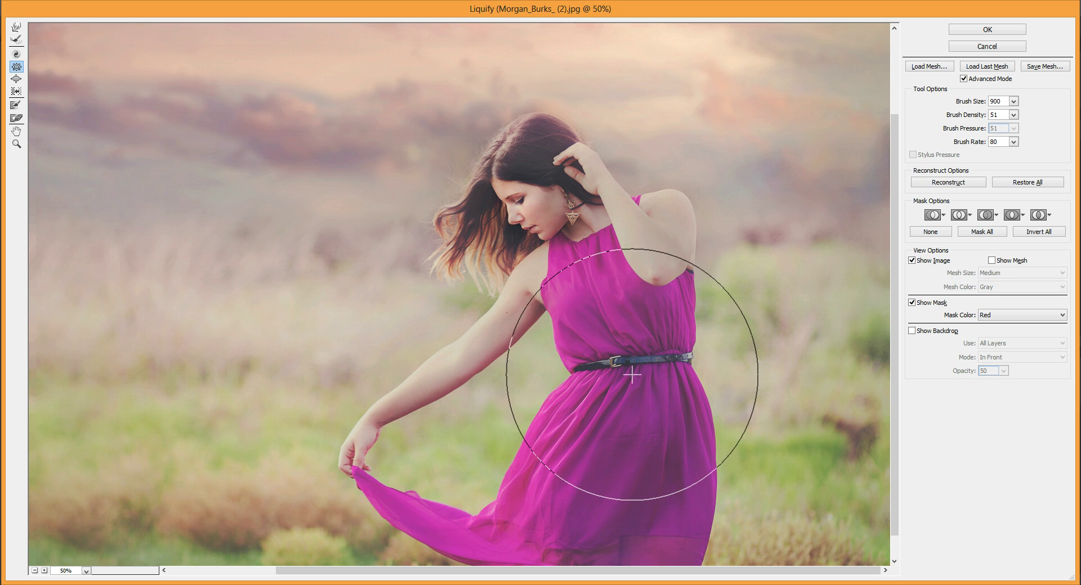
pyautogui.moveTo(631, 374); pyautogui.dragTo(629, 372)
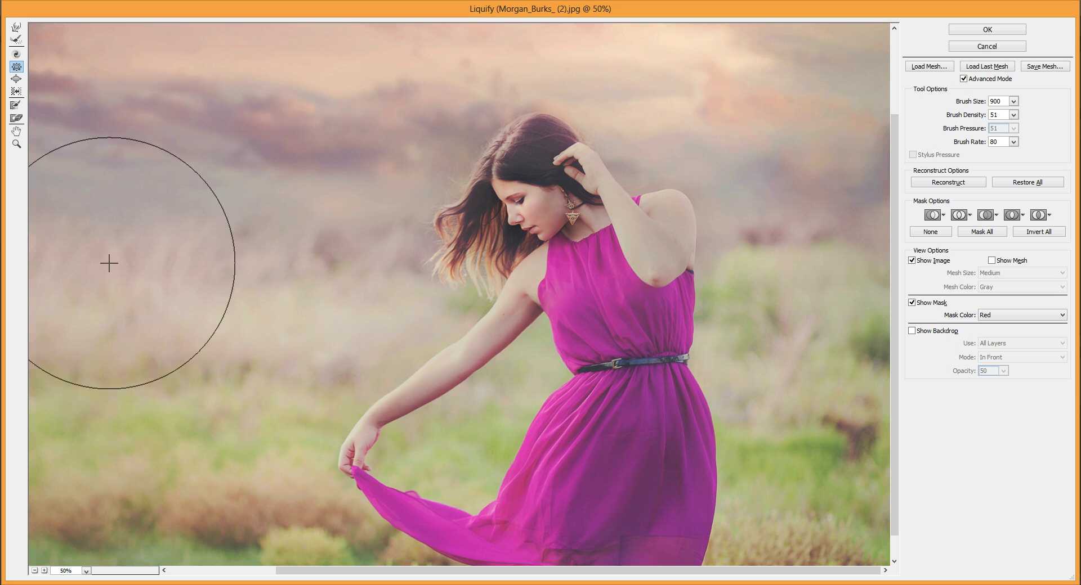
pyautogui.hotkey('alt', 'space')
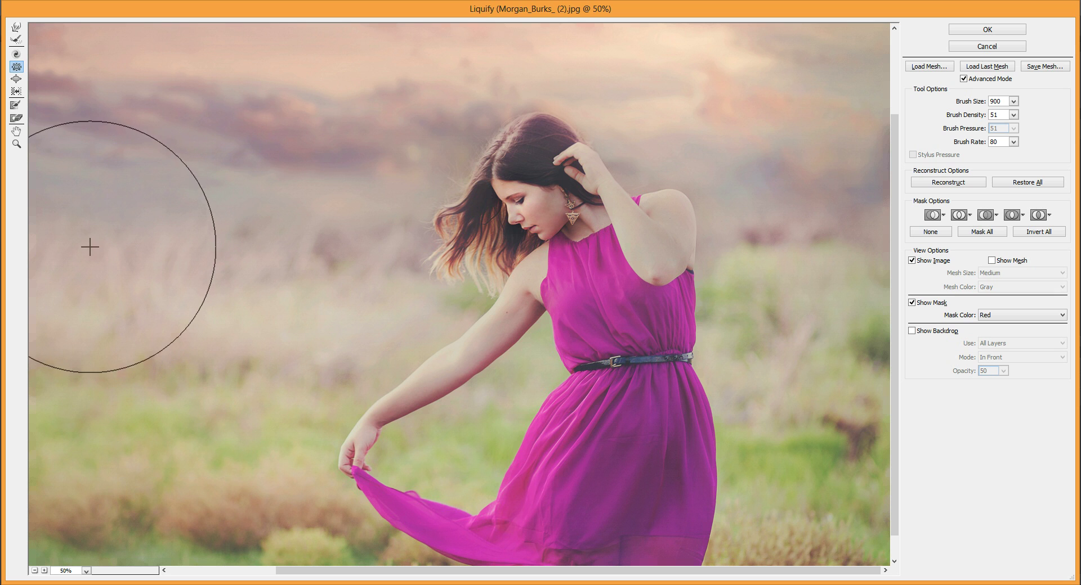
# Zoom to 100% and push the dress edge at the armpit outward with a smaller warp brush
pyautogui.click(16, 144)
pyautogui.click(549, 371)
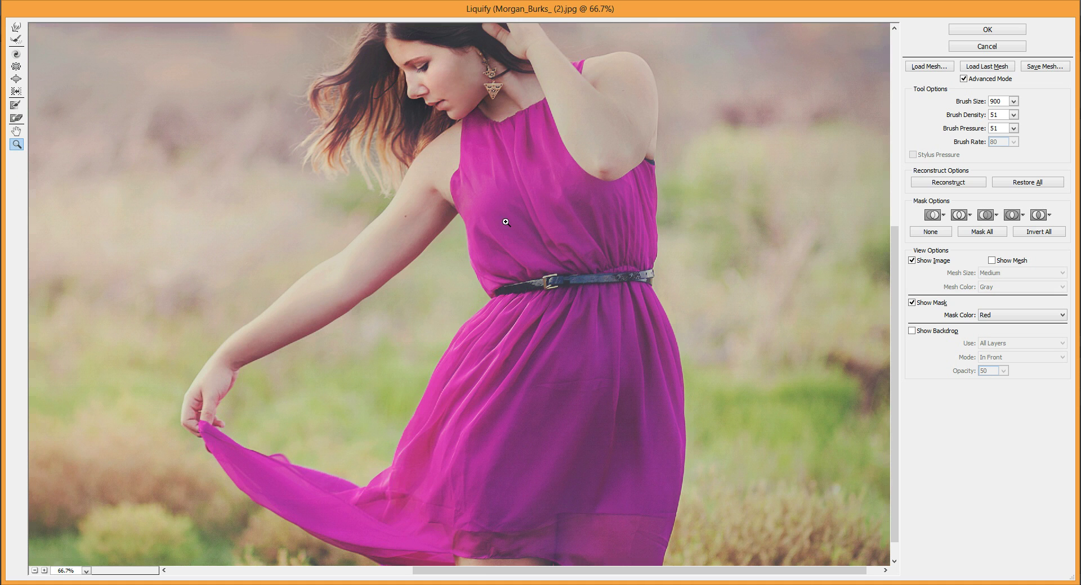
pyautogui.click(446, 181)
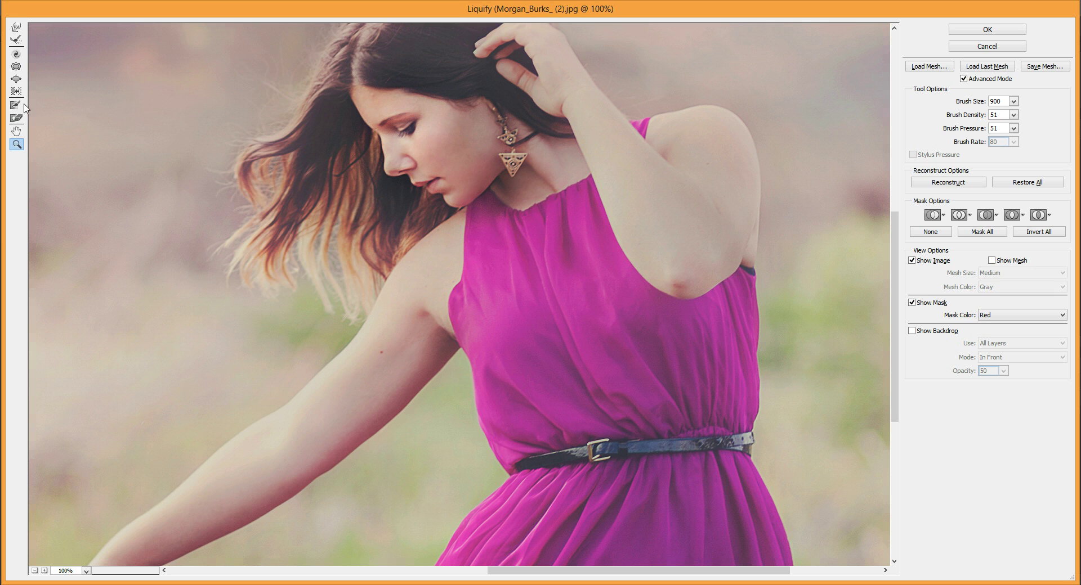
pyautogui.click(16, 28)
pyautogui.press('[')
pyautogui.press('[')
pyautogui.press('[')
pyautogui.press('[')
pyautogui.press('[')
pyautogui.press('[')
pyautogui.press('[')
pyautogui.press('[')
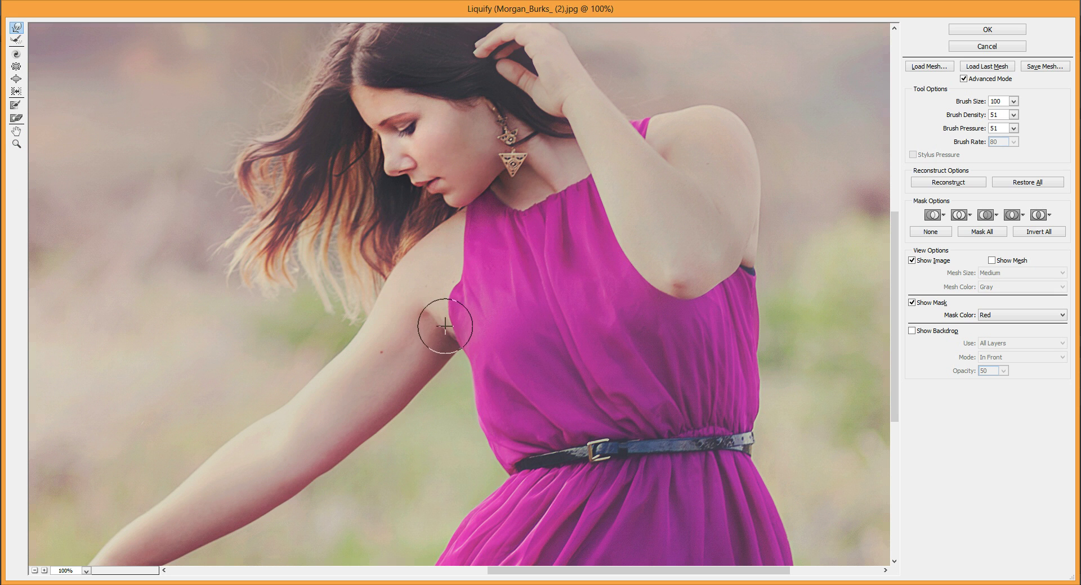
pyautogui.moveTo(452, 328)
pyautogui.mouseDown()
pyautogui.moveTo(434, 292)
pyautogui.moveTo(449, 296)
pyautogui.moveTo(432, 323)
pyautogui.moveTo(447, 332)
pyautogui.moveTo(434, 326)
pyautogui.moveTo(446, 299)
pyautogui.mouseUp()
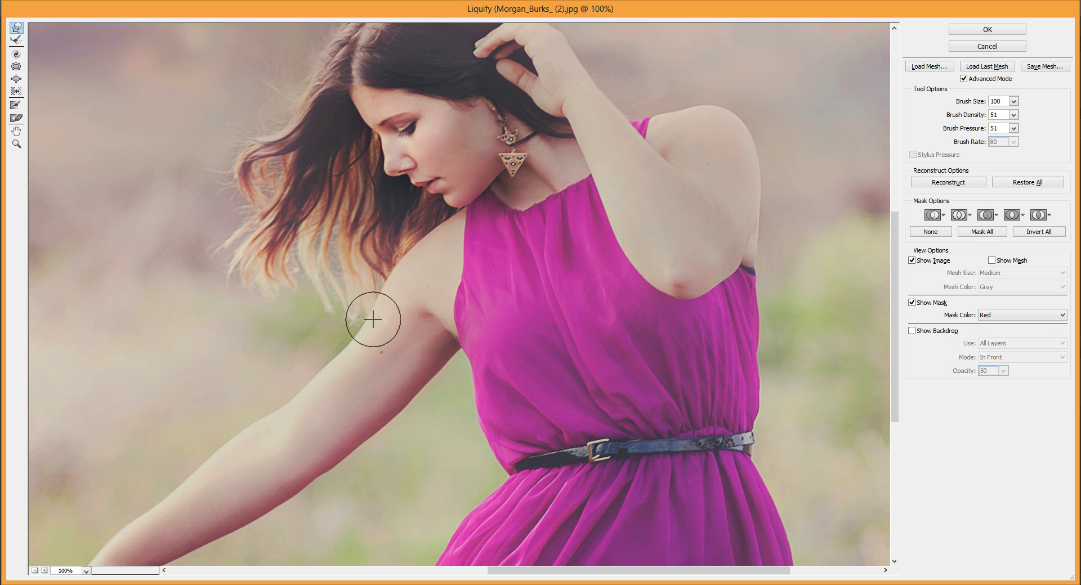
pyautogui.hotkey('alt', 'space')
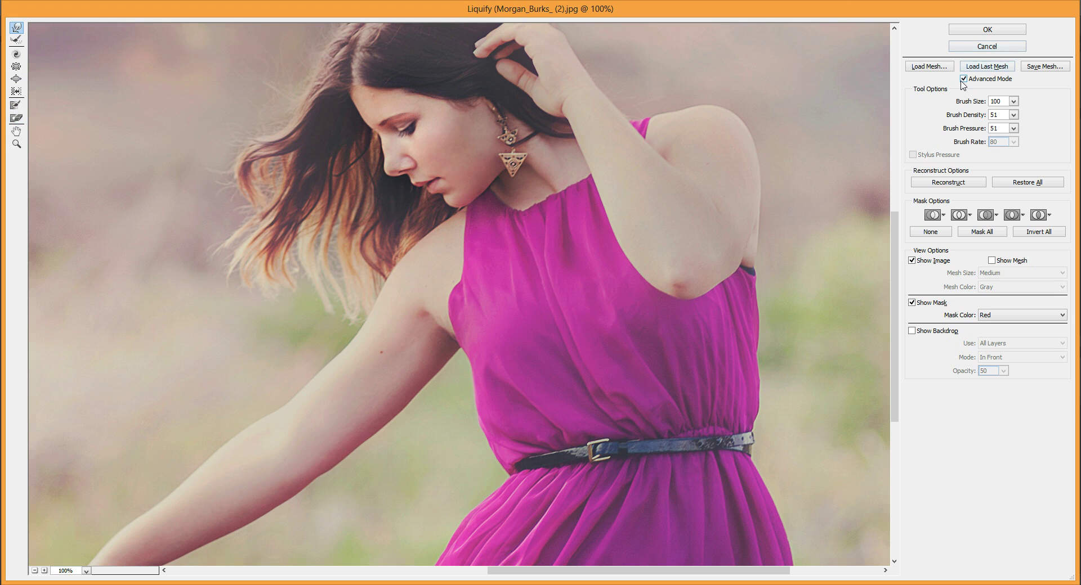
# Paint a red freeze mask over the inner upper arm with a size-15 brush
pyautogui.click(16, 104)
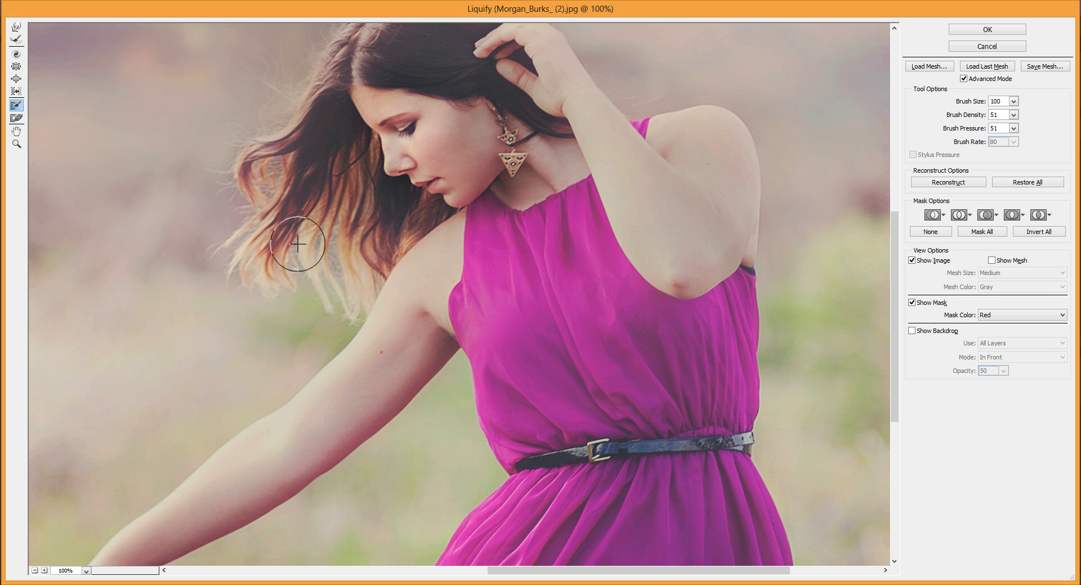
pyautogui.press('[')
pyautogui.press('[')
pyautogui.press('[')
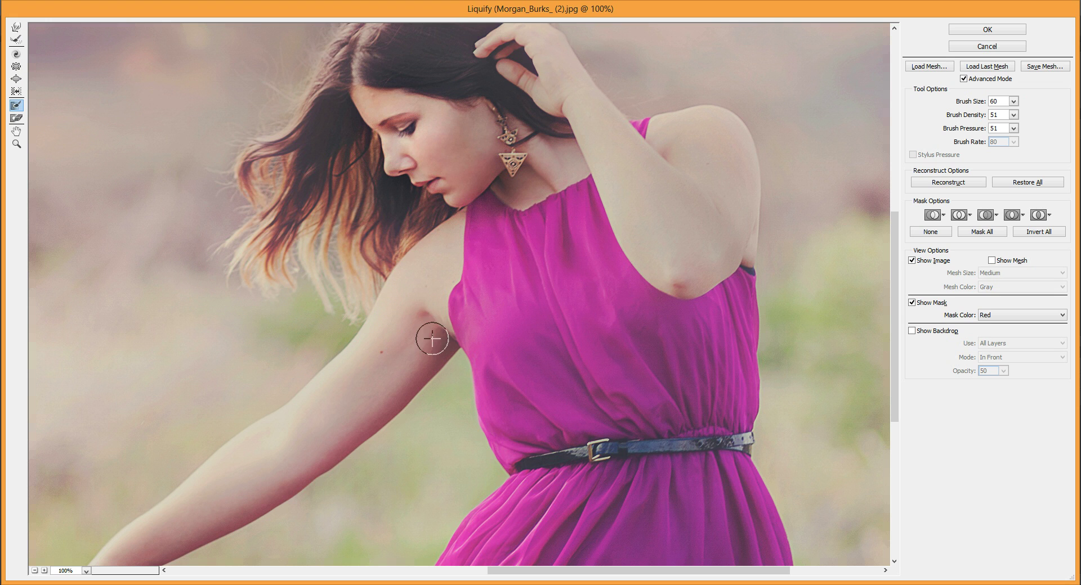
pyautogui.press('[')
pyautogui.press('[')
pyautogui.press('[')
pyautogui.moveTo(422, 311); pyautogui.dragTo(438, 350)
pyautogui.press('[')
pyautogui.press('[')
pyautogui.moveTo(427, 314)
pyautogui.mouseDown()
pyautogui.moveTo(449, 351)
pyautogui.moveTo(442, 325)
pyautogui.moveTo(453, 344)
pyautogui.mouseUp()
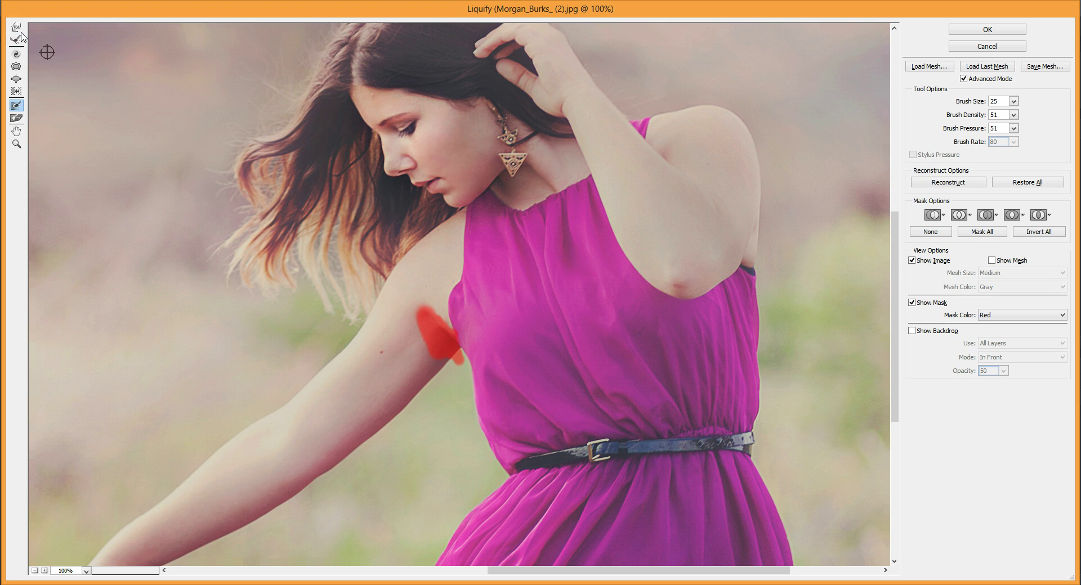
pyautogui.click(18, 119)
# Enlarge the brush to 90 and erase the red freeze mask from the arm with Thaw Mask
pyautogui.click(15, 27)
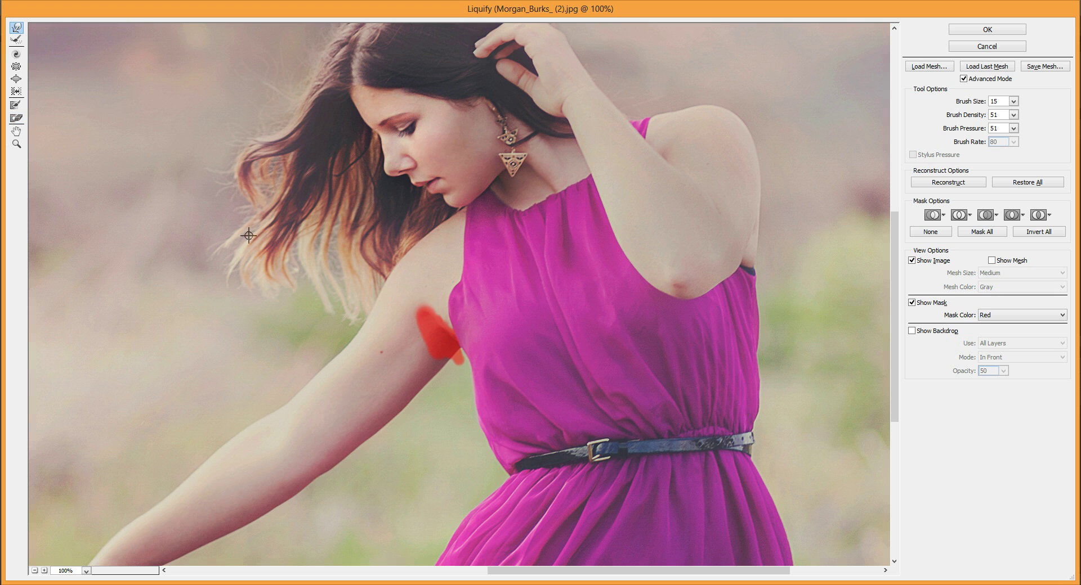
pyautogui.press(']')
pyautogui.press(']')
pyautogui.press(']')
pyautogui.press(']')
pyautogui.press(']')
pyautogui.press(']')
pyautogui.press(']')
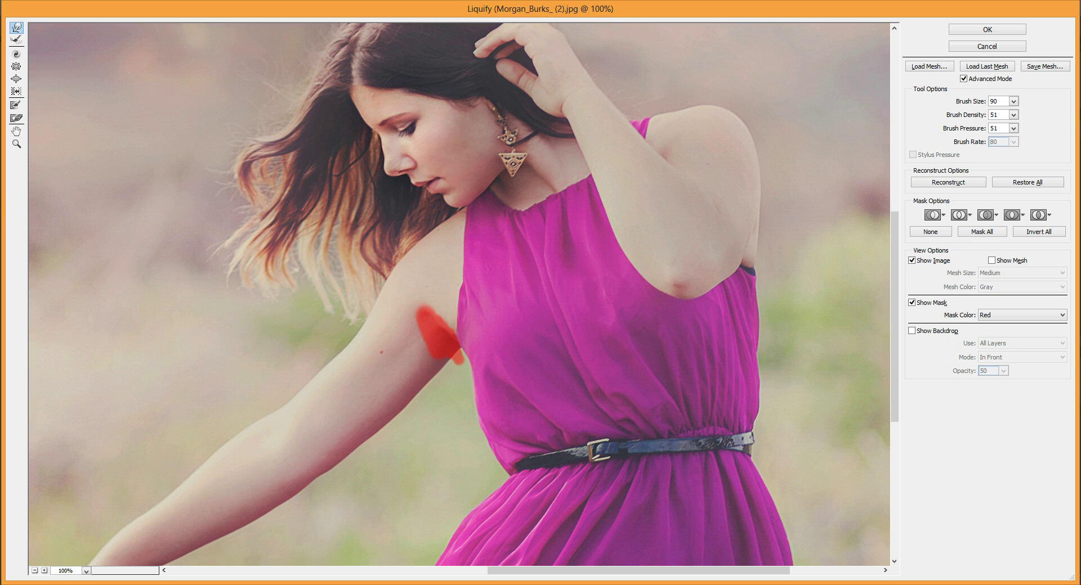
pyautogui.click(16, 117)
pyautogui.moveTo(412, 326); pyautogui.dragTo(467, 372)
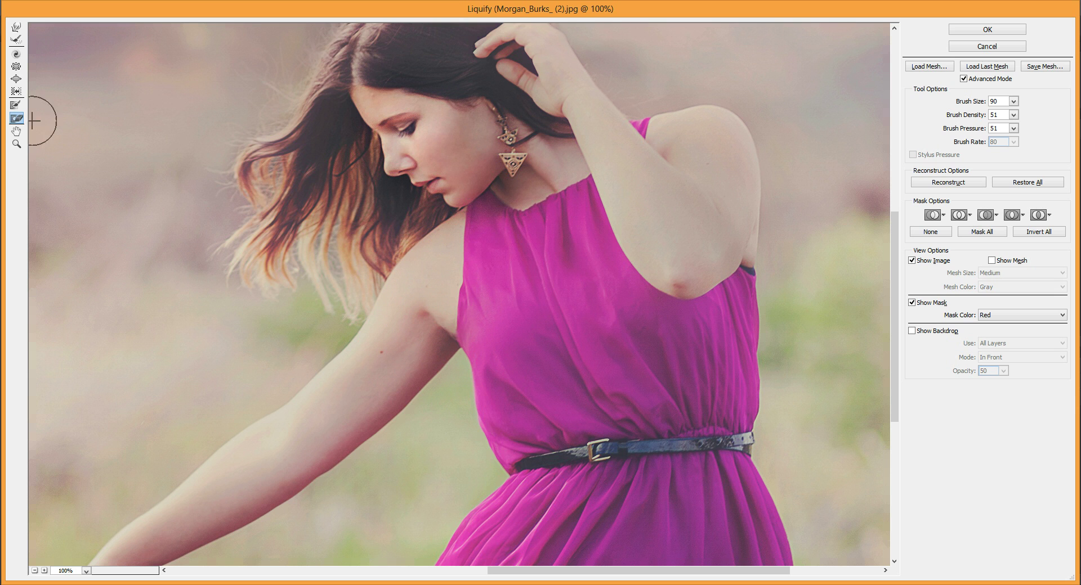
# Zoom the preview out to 66.7% and scroll over the whole figure from hair to skirt
pyautogui.click(18, 144)
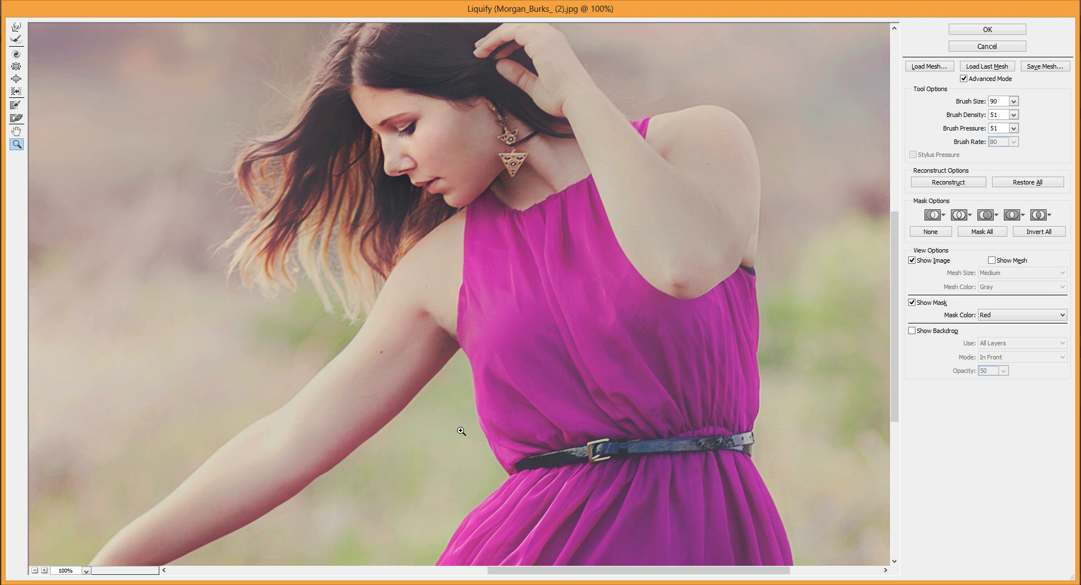
pyautogui.scroll(-10, 461, 431)
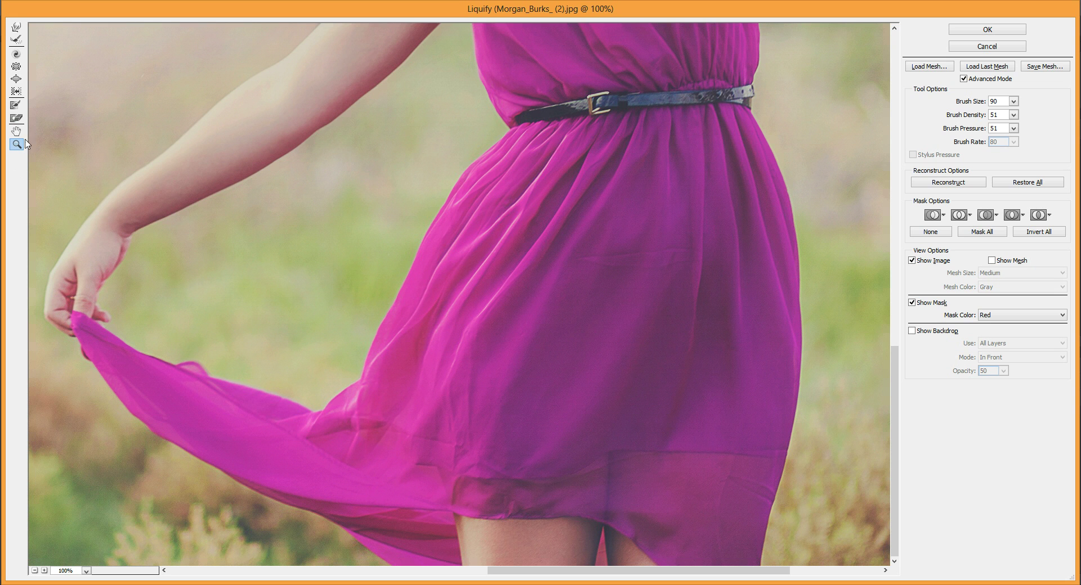
pyautogui.keyDown('alt'); pyautogui.click(242, 170); pyautogui.keyUp('alt')
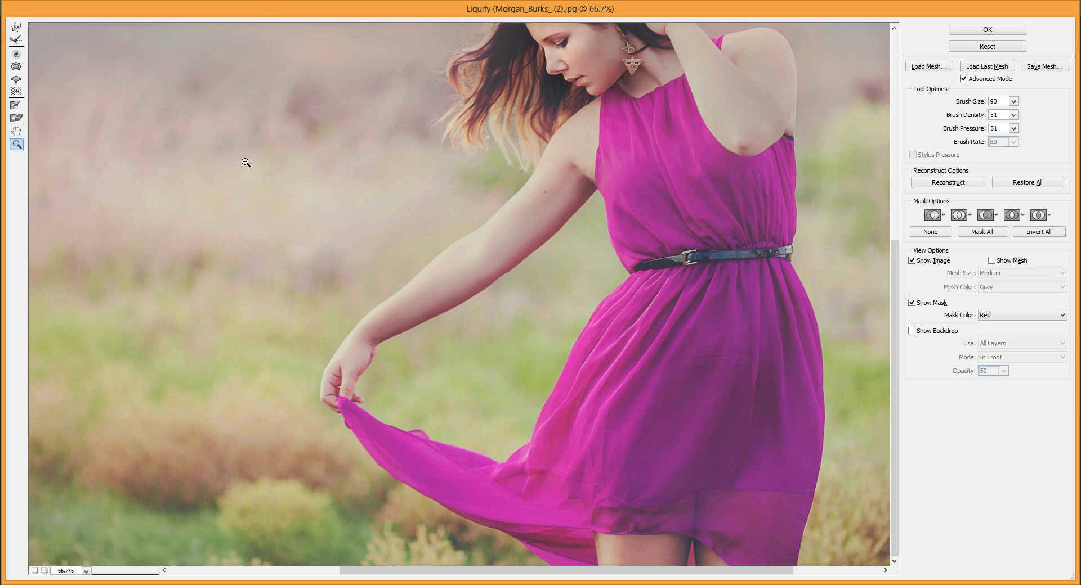
pyautogui.click(17, 105)
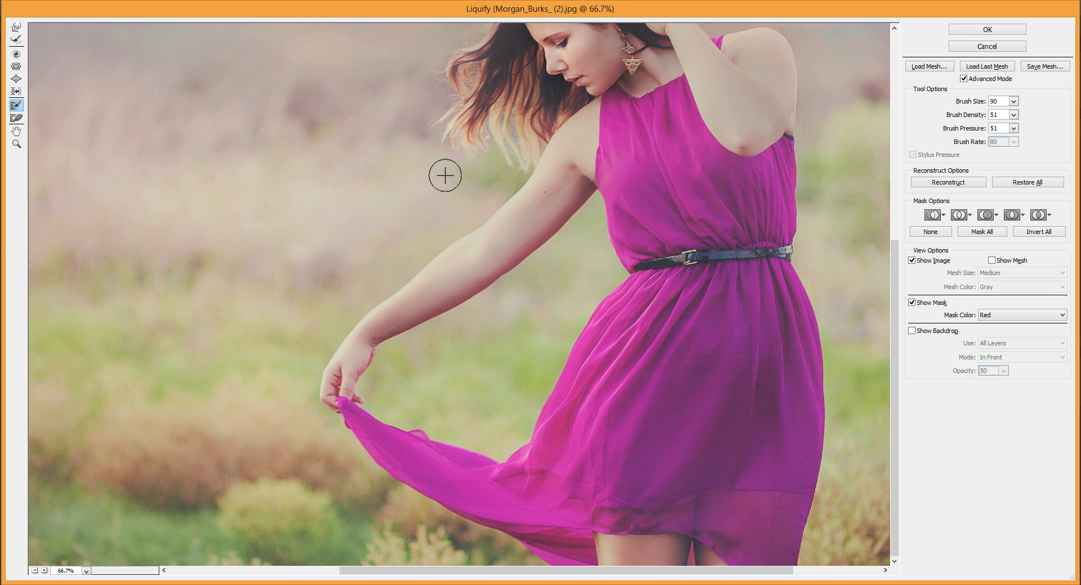
pyautogui.scroll(3, 451, 325)
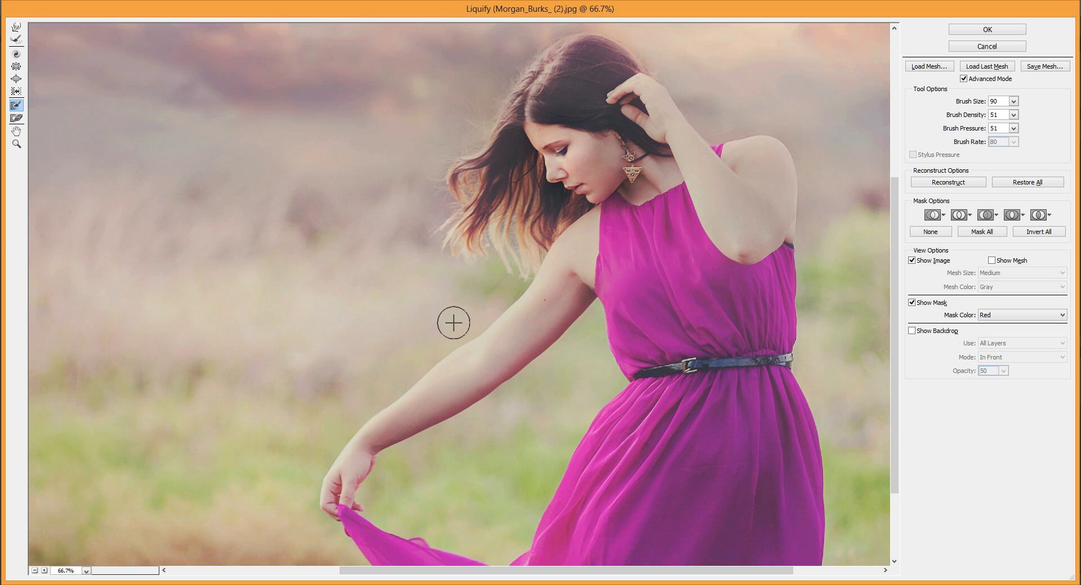
pyautogui.scroll(2, 453, 327)
pyautogui.scroll(-2, 454, 323)
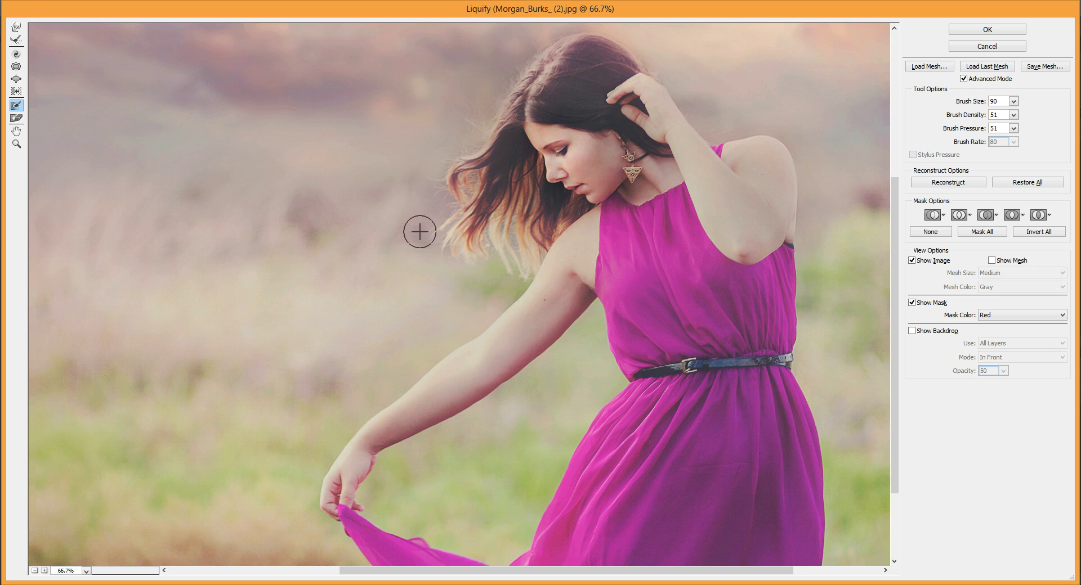
# Apply the Liquify reshaping to Background copy and toggle its visibility to compare with the original
pyautogui.click(963, 27)
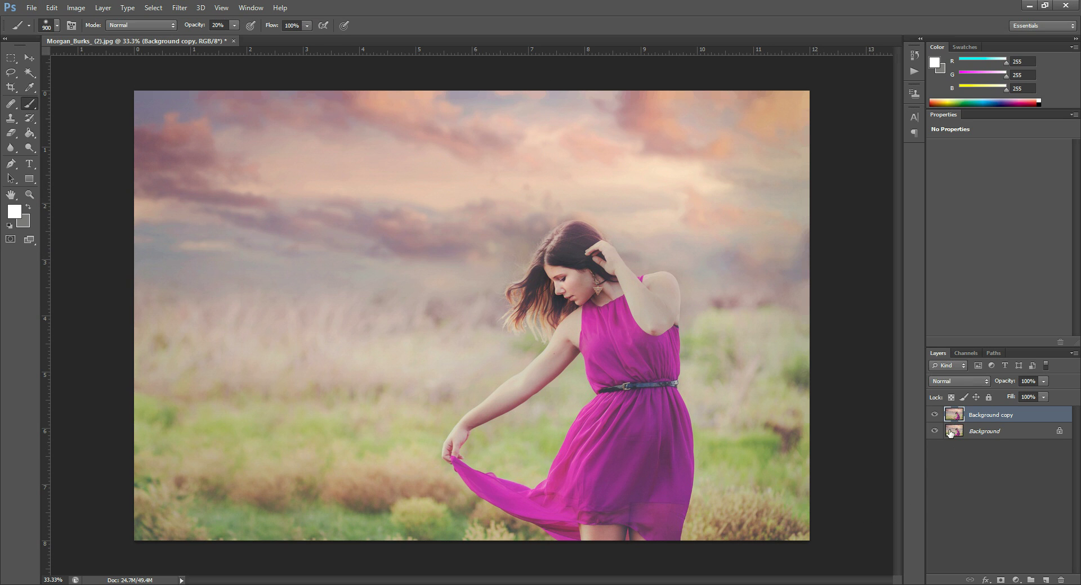
pyautogui.click(934, 416)
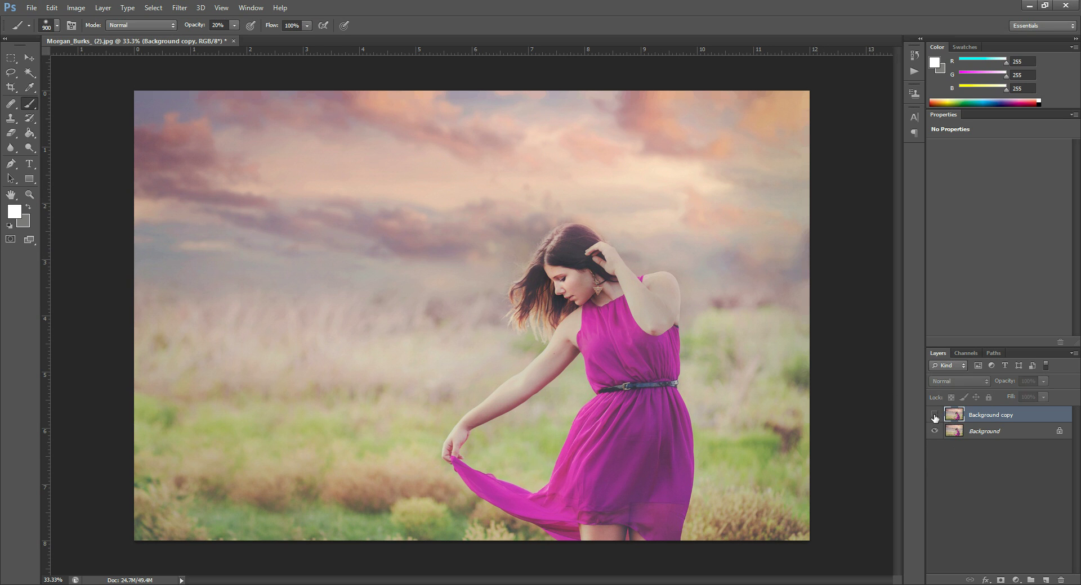
pyautogui.click(934, 416)
pyautogui.click(934, 416)
pyautogui.click(934, 416)
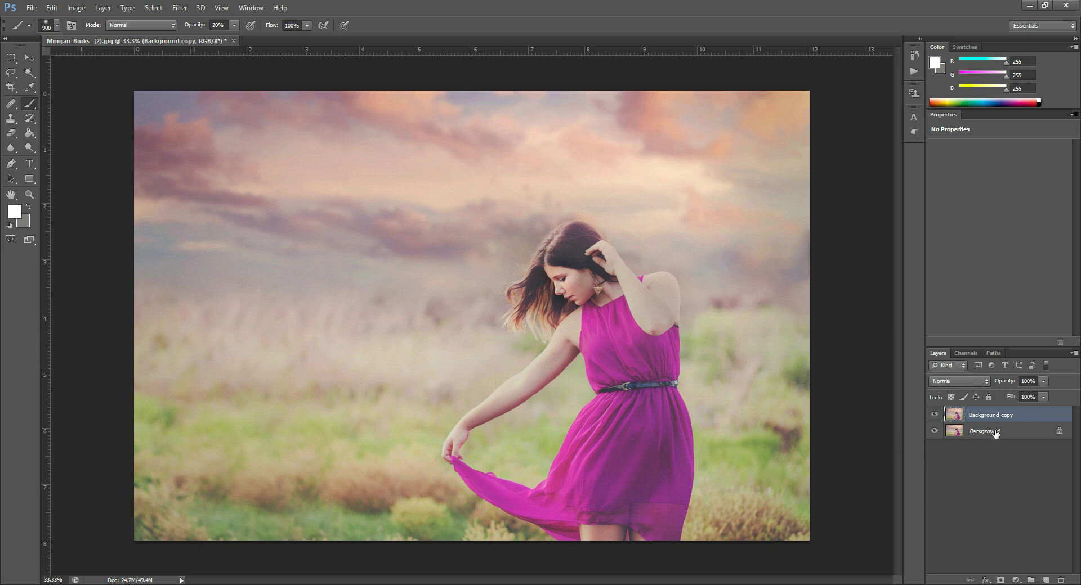
# Add a layer mask to Background copy and set up a smaller black brush
pyautogui.click(1000, 580)
pyautogui.press('d')
pyautogui.press('[')
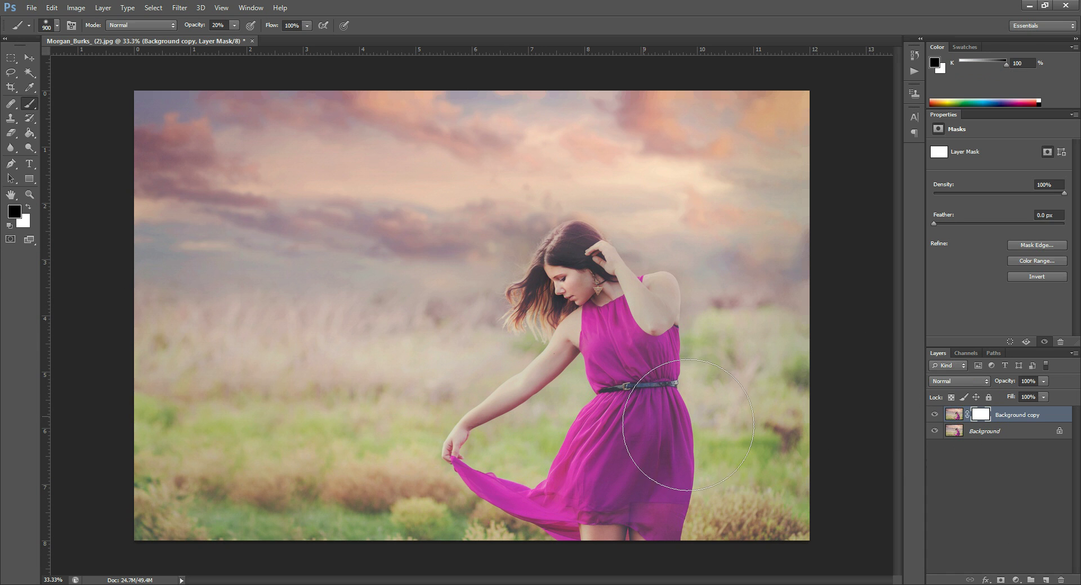
pyautogui.press('[')
pyautogui.press('[')
pyautogui.press('[')
pyautogui.press('[')
pyautogui.press('[')
pyautogui.press('[')
pyautogui.press('[')
# Paint black at 100% opacity beside the arm and over the hair ends and top
pyautogui.moveTo(530, 437)
pyautogui.mouseDown()
pyautogui.moveTo(536, 447)
pyautogui.moveTo(543, 410)
pyautogui.moveTo(573, 423)
pyautogui.mouseUp()
pyautogui.press('0')
pyautogui.moveTo(541, 321); pyautogui.dragTo(535, 330)
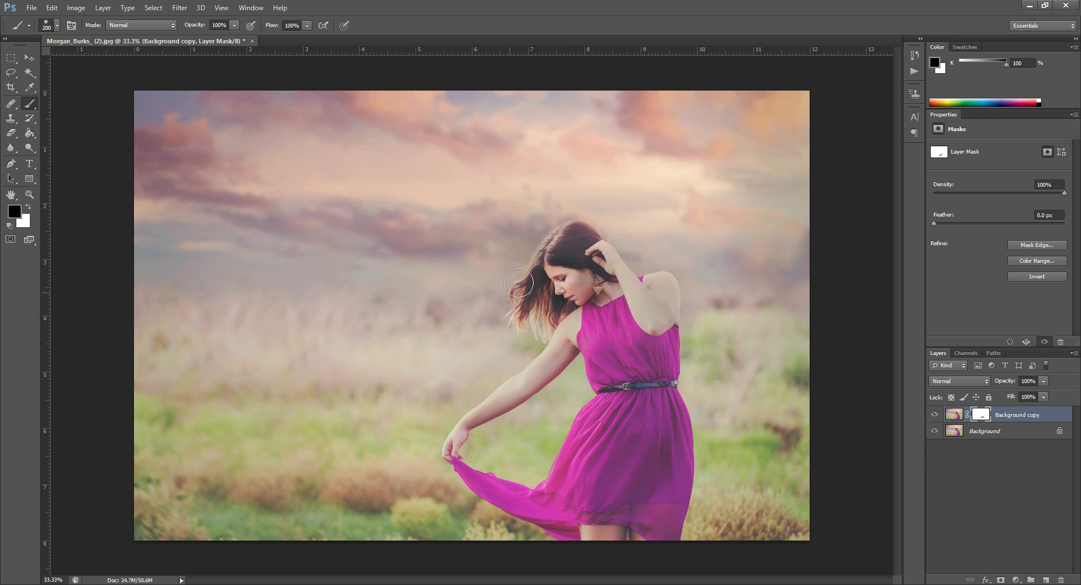
pyautogui.moveTo(520, 246)
pyautogui.mouseDown()
pyautogui.moveTo(558, 219)
pyautogui.moveTo(601, 227)
pyautogui.mouseUp()
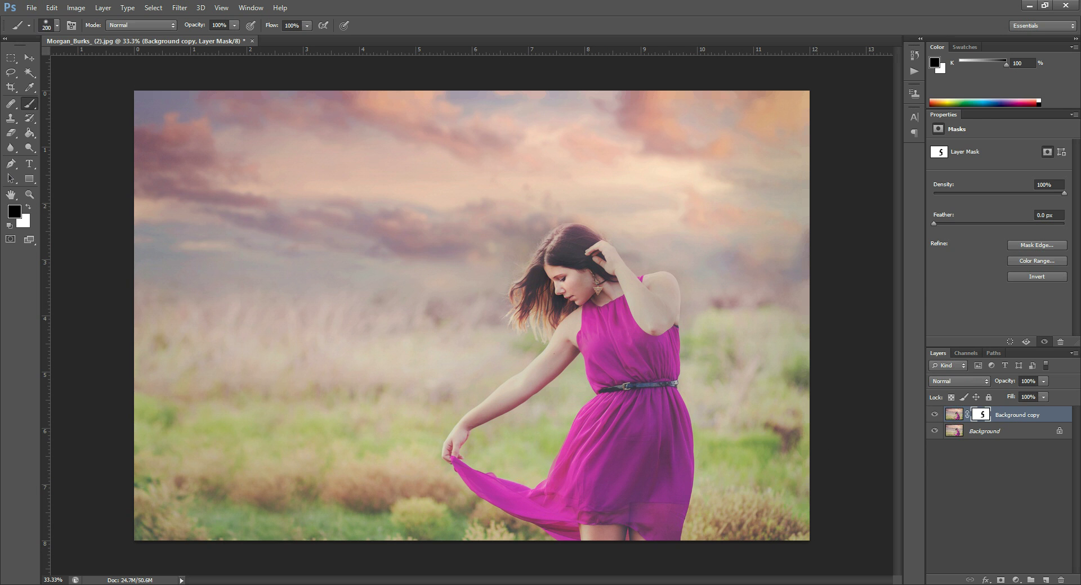